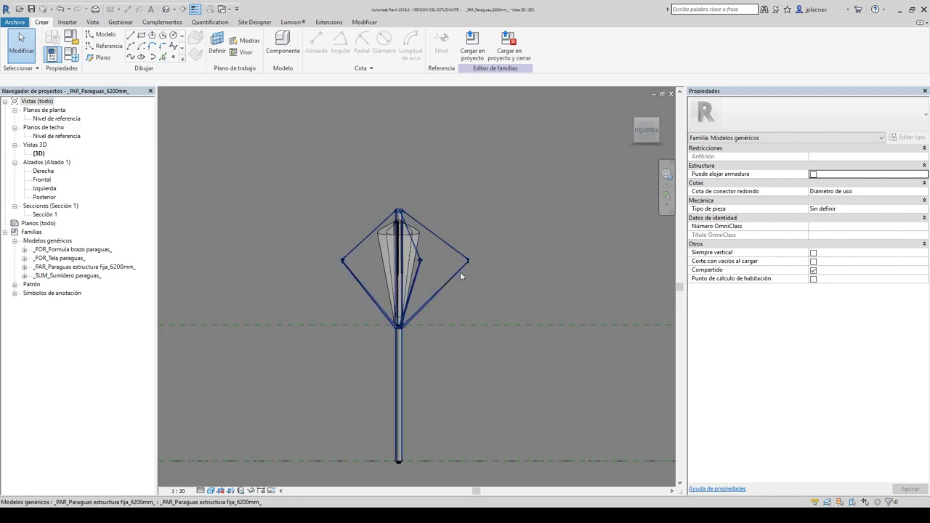
Step: Orbit the umbrella into an angled 3D perspective and zoom in on its splayed ribs
mouse_move(509, 259)
shift+middle_down()
mouse_move(429, 371)
mouse_move(322, 353)
shift+middle_up()
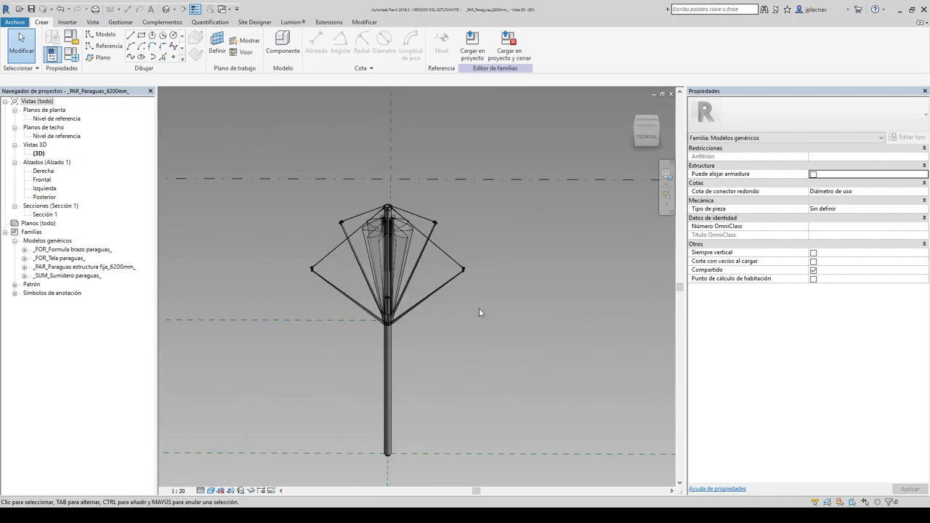
scroll(531, 399, up, 1)
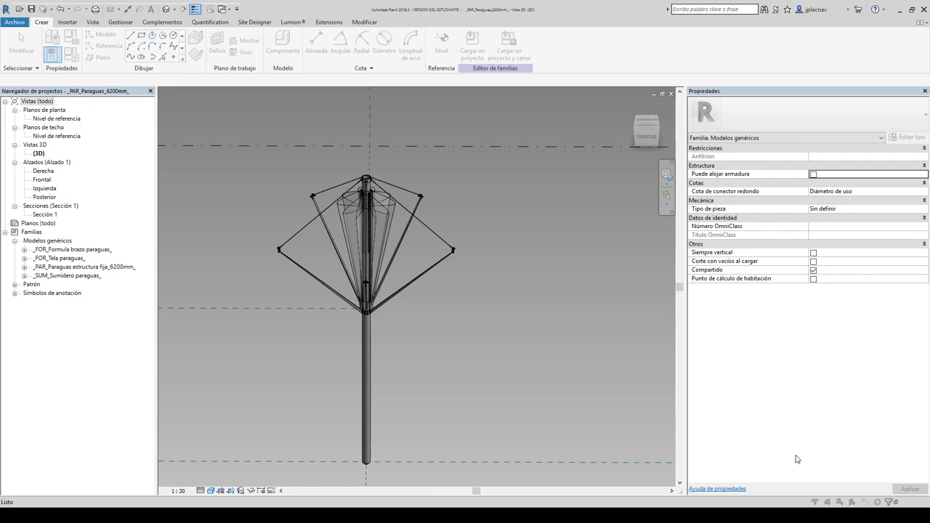
Step: View the umbrella from the ViewCube's top, zooming into the hub and back out to the pentagonal canopy
shift+middle_drag(564, 242, 499, 232)
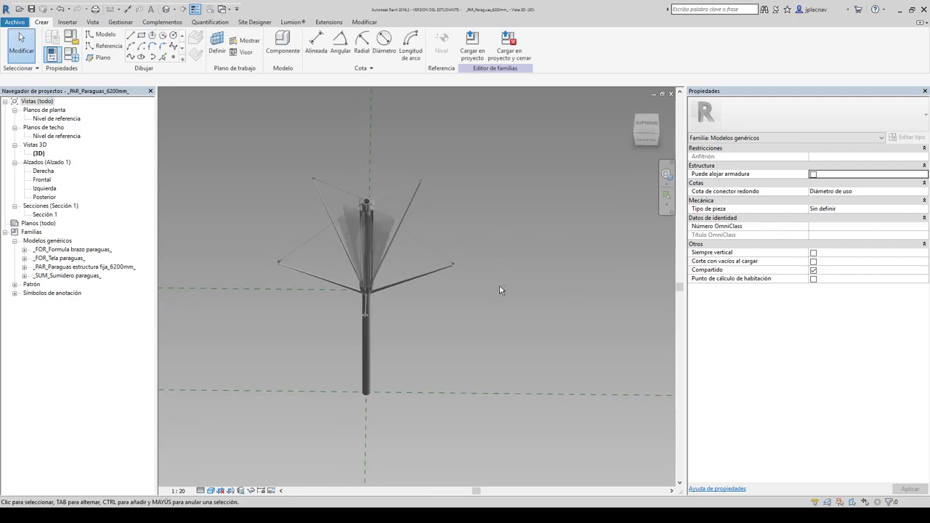
click(643, 129)
click(643, 130)
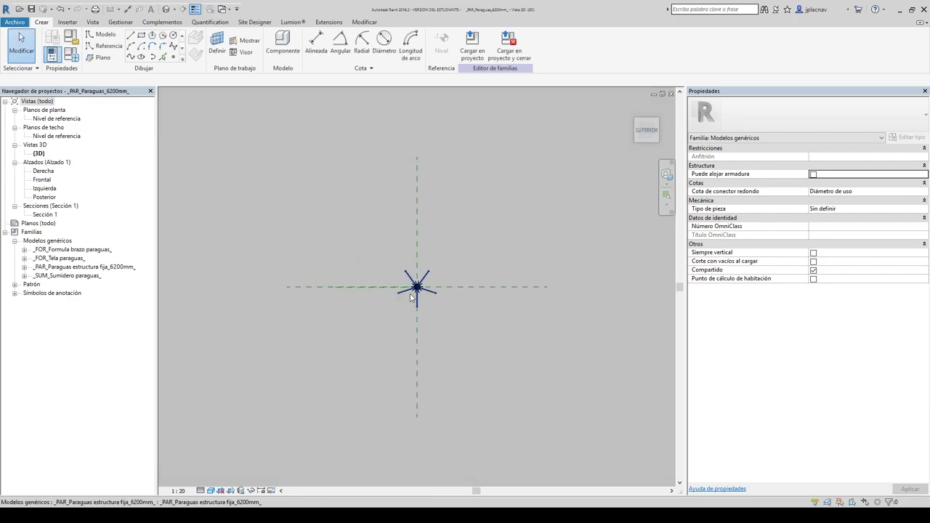
scroll(386, 280, up, 2)
scroll(407, 281, up, 3)
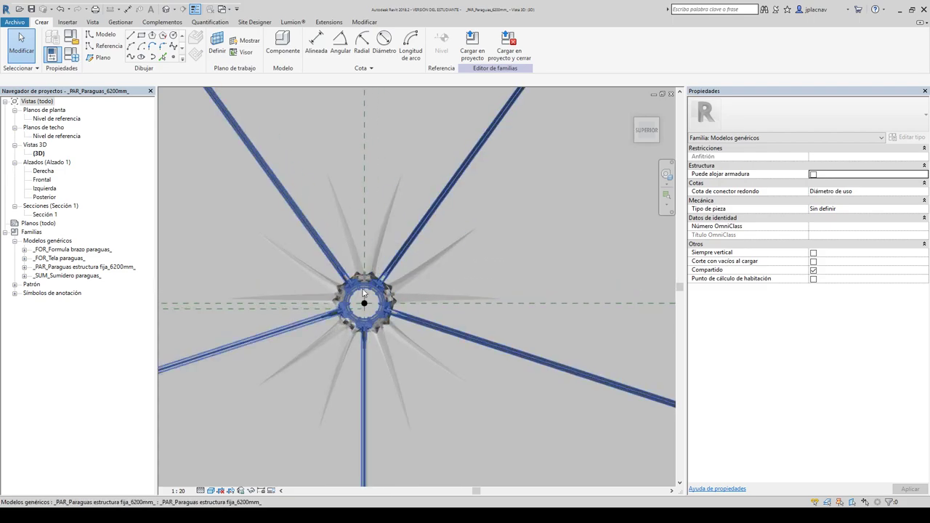
scroll(414, 291, up, 3)
scroll(419, 301, up, 1)
scroll(419, 301, down, 2)
scroll(396, 246, down, 1)
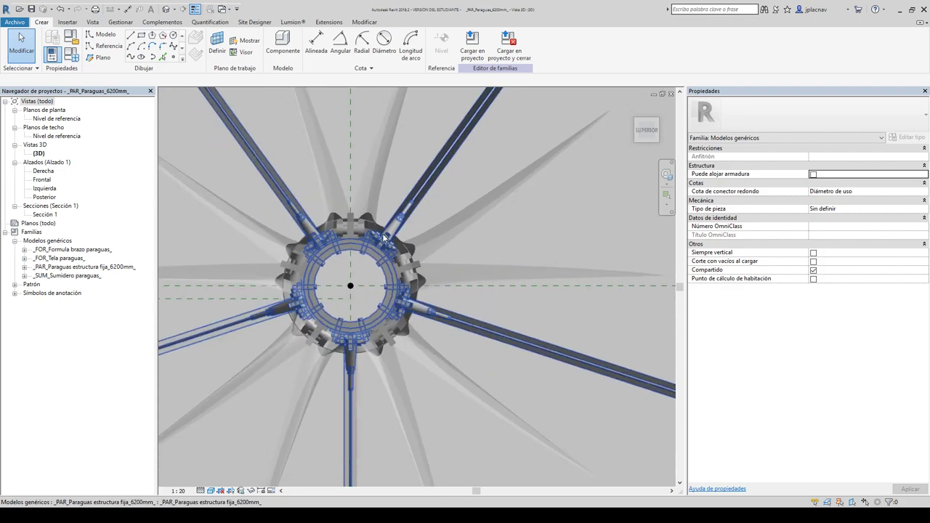
scroll(537, 226, up, 1)
scroll(536, 227, down, 4)
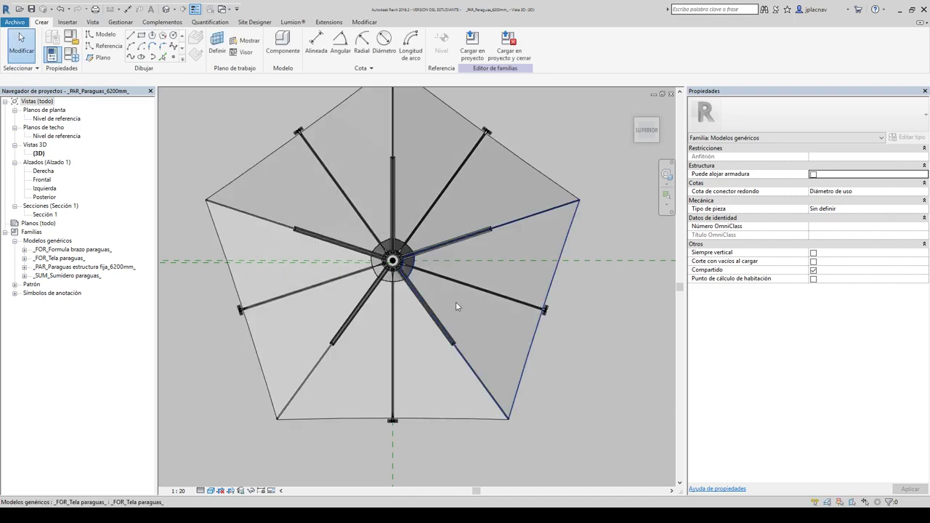
Step: Tilt the umbrella into a perspective view, then switch to the project's Nivel 1 floor plan
scroll(456, 302, down, 1)
shift+middle_drag(446, 321, 464, 204)
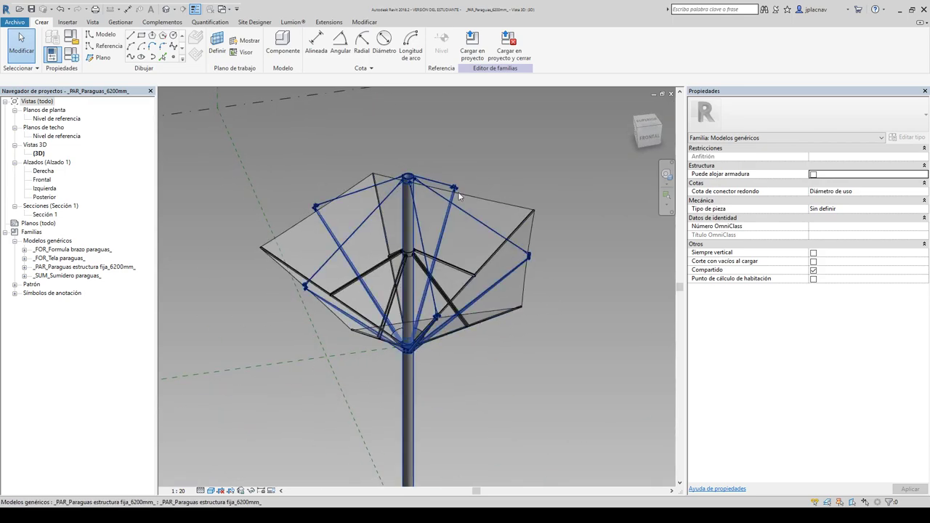
scroll(463, 198, up, 2)
shift+middle_drag(496, 267, 435, 137)
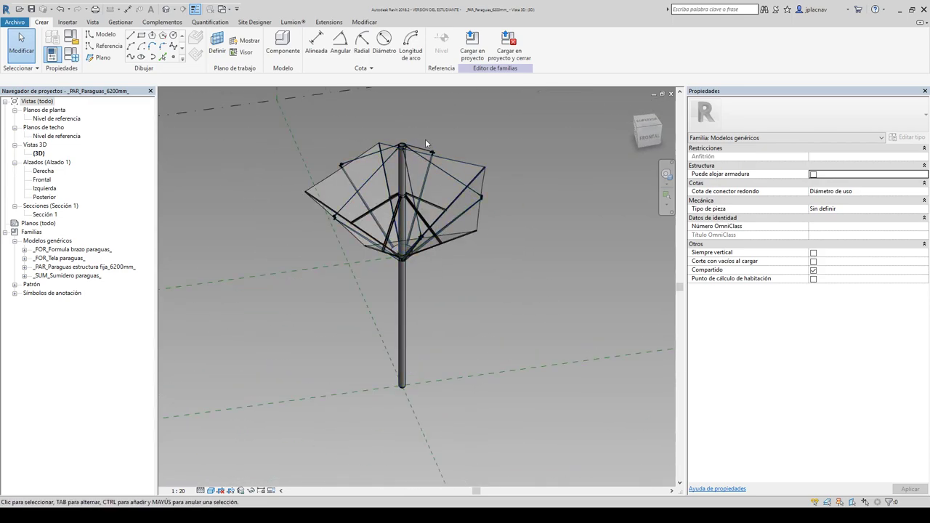
scroll(435, 136, down, 1)
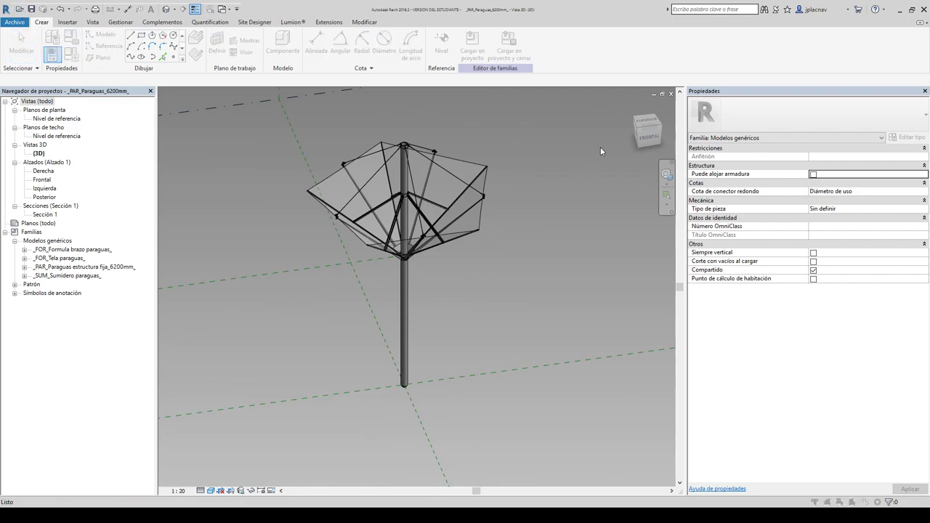
click(49, 56)
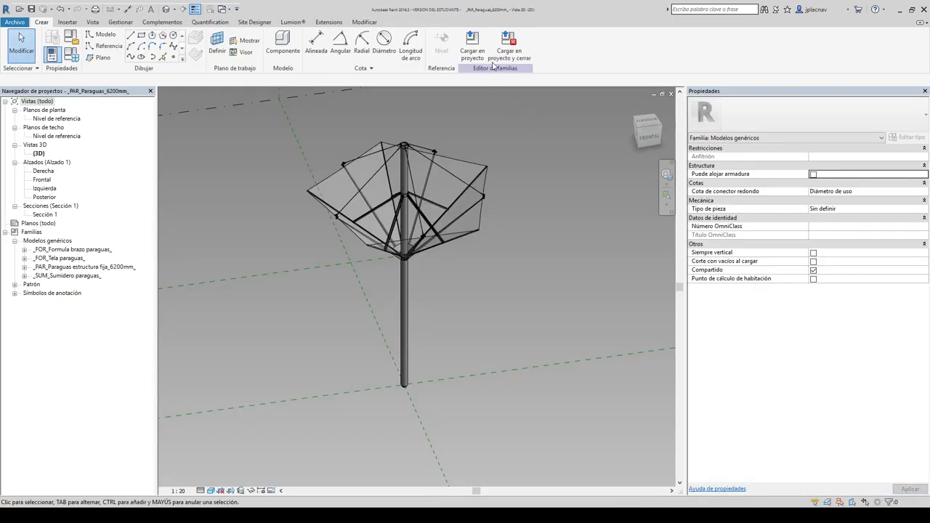
Step: Load the umbrella family into Proyecto1 and place one instance near the Nivel 1 plan's centre
click(473, 52)
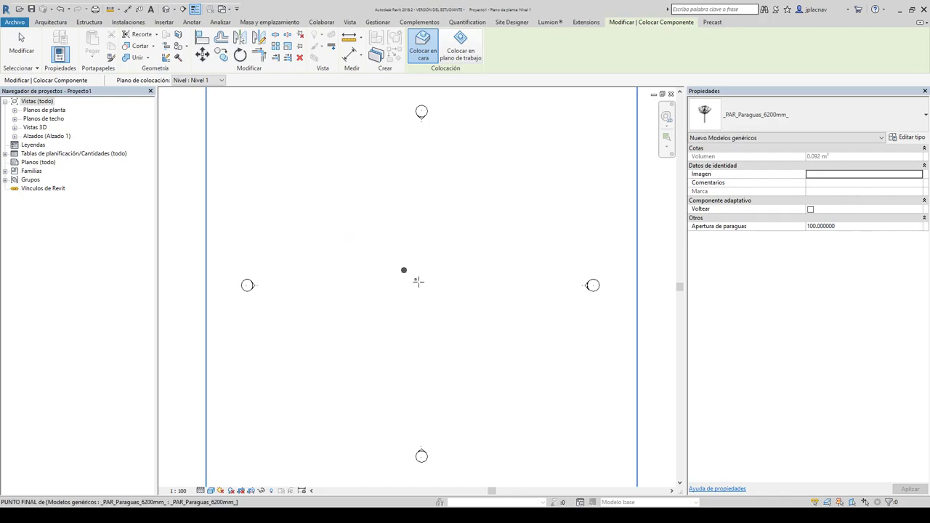
click(418, 281)
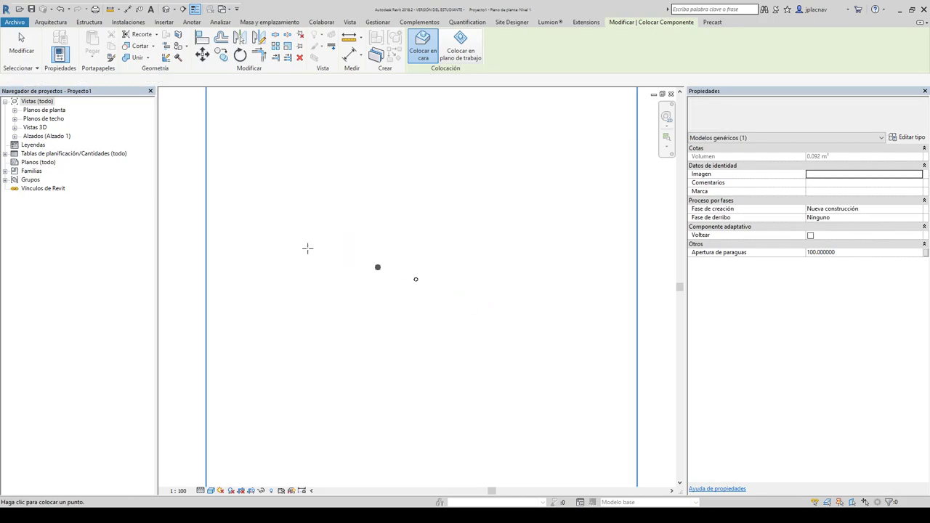
click(14, 127)
Step: Open the project's default 3D view and set the umbrella's Apertura de paraguas to 20
click(37, 136)
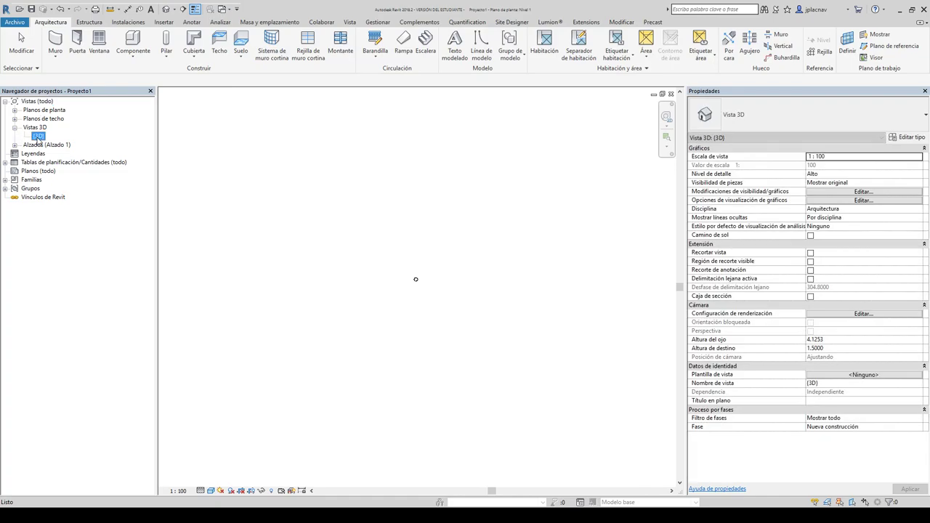
double_click(37, 136)
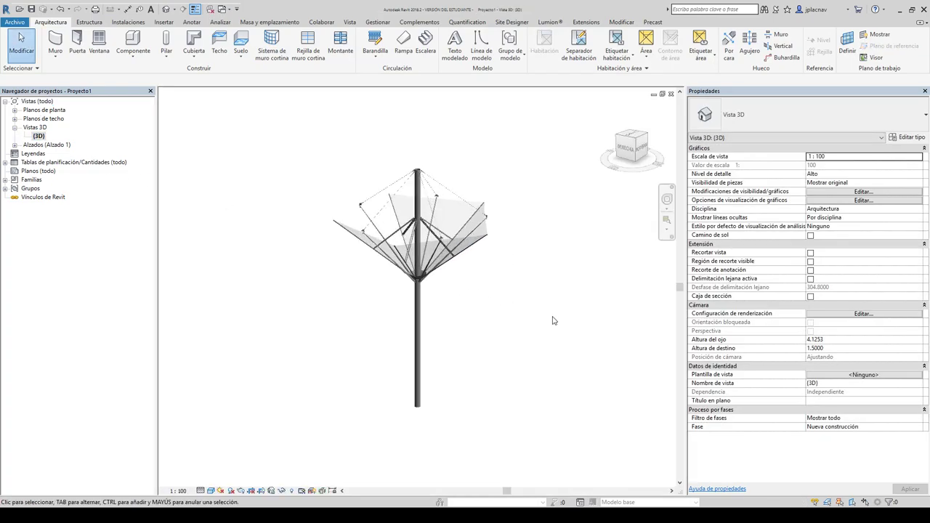
click(420, 321)
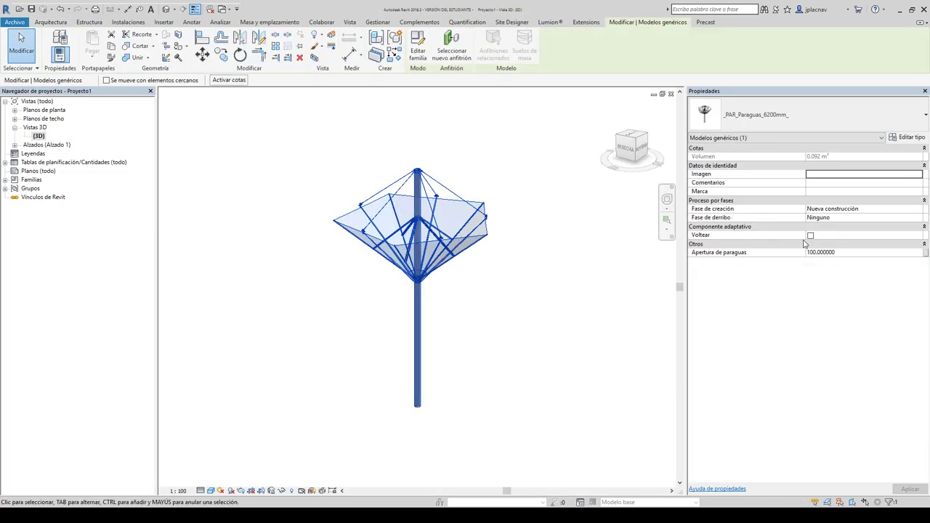
click(860, 252)
text(20)
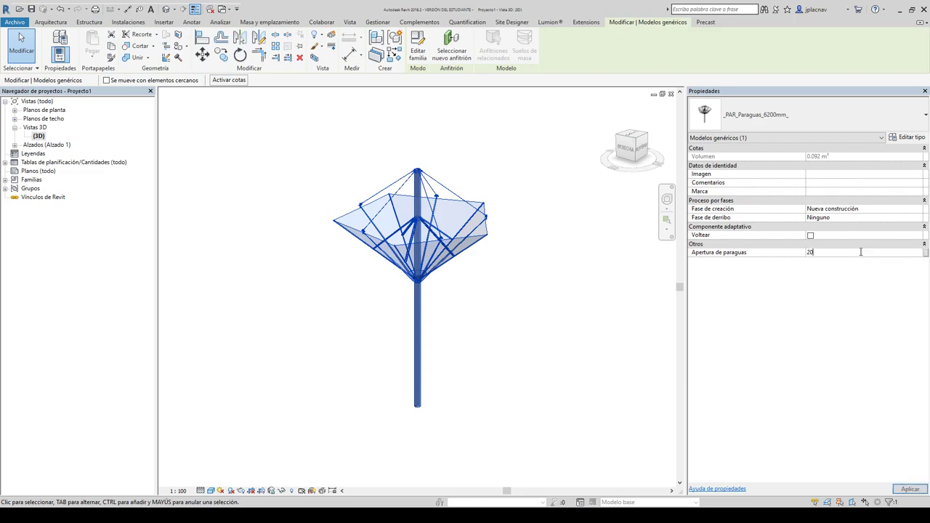
key(Return)
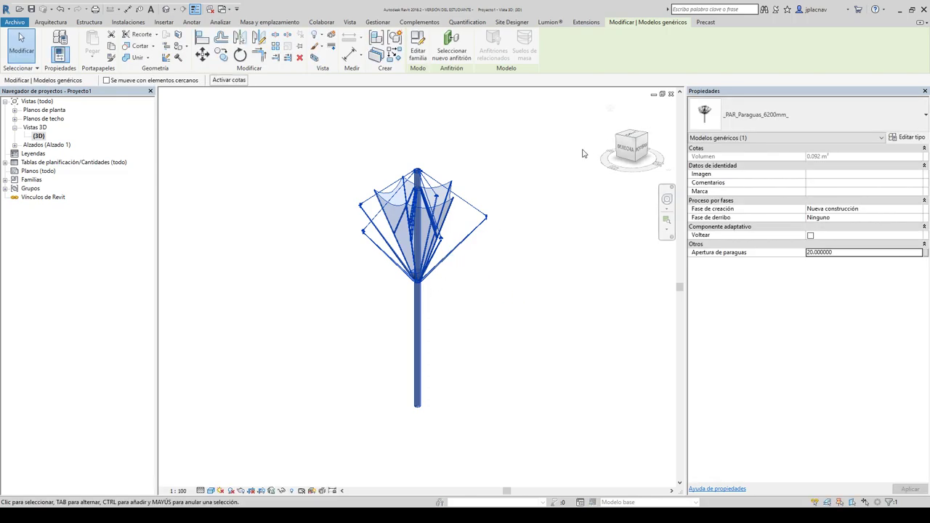
Step: Reselect the umbrella and set Apertura de paraguas back to 100, reopening it
click(538, 311)
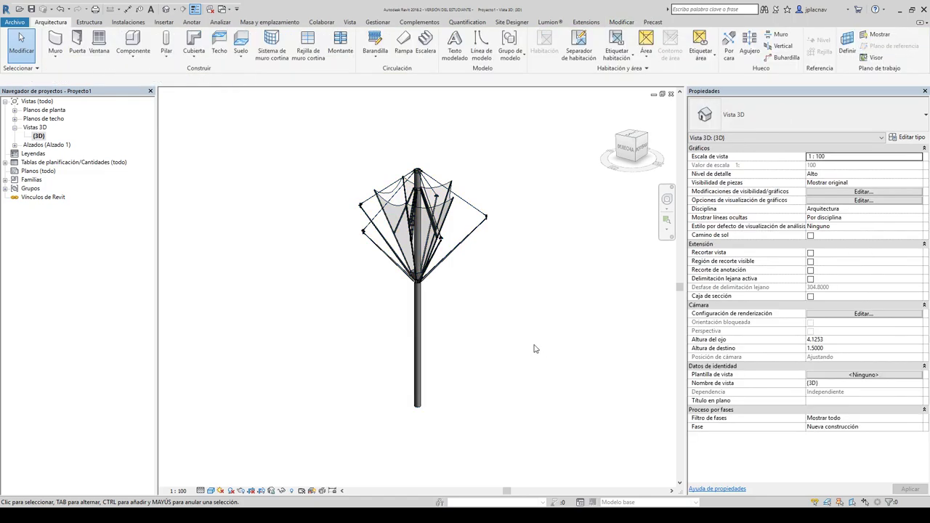
click(411, 310)
click(847, 253)
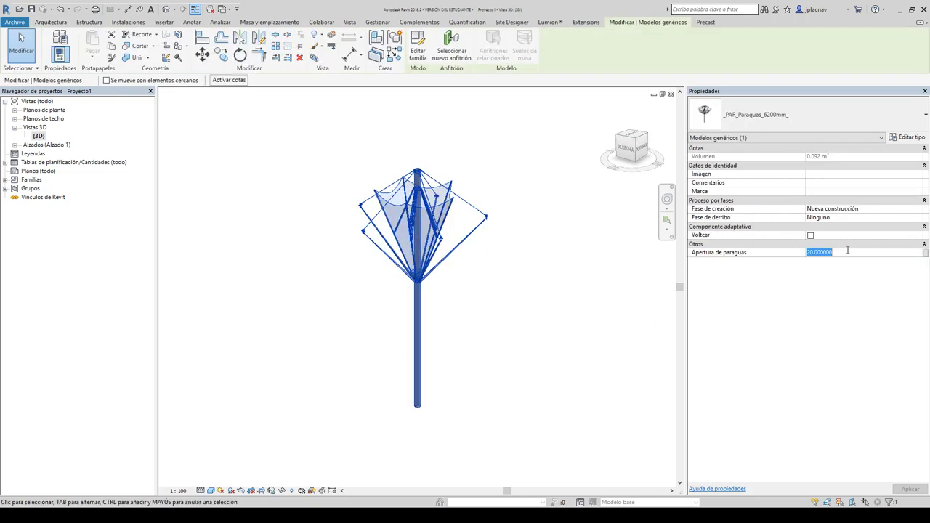
text(100)
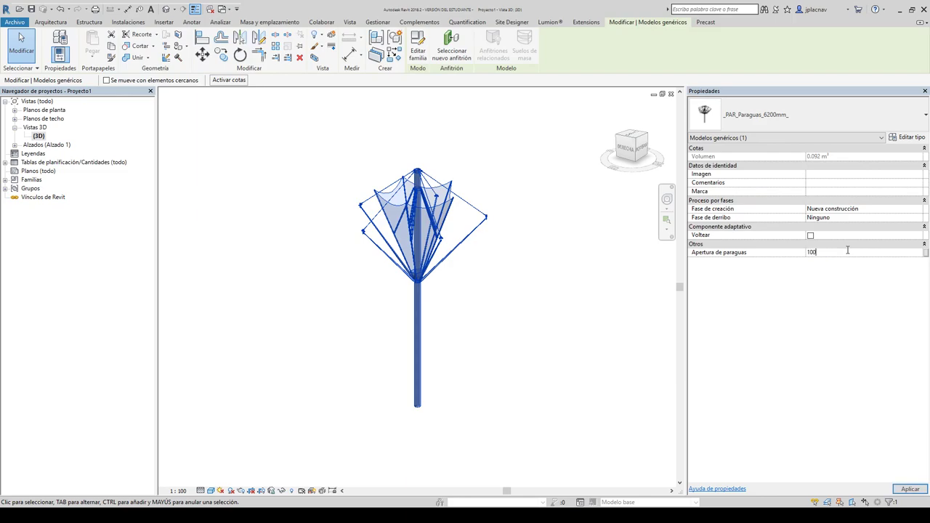
key(Return)
click(851, 253)
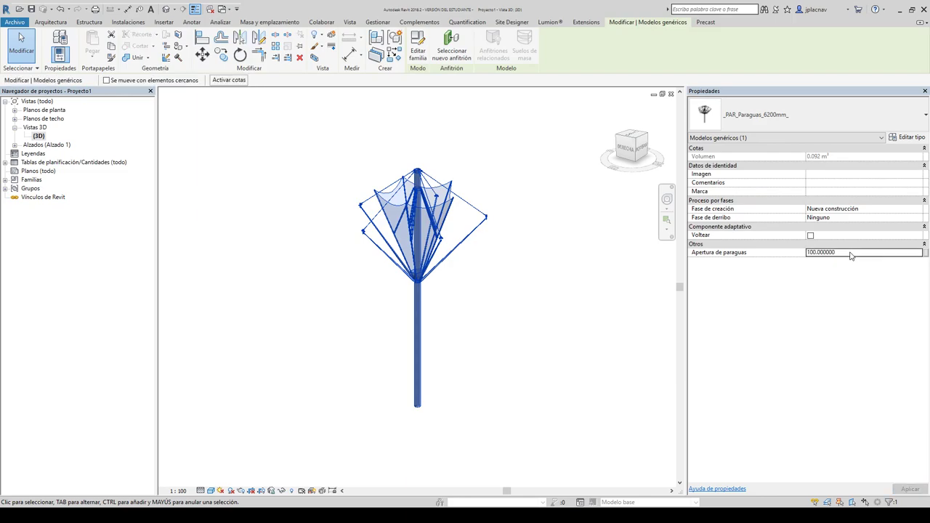
click(574, 321)
click(417, 299)
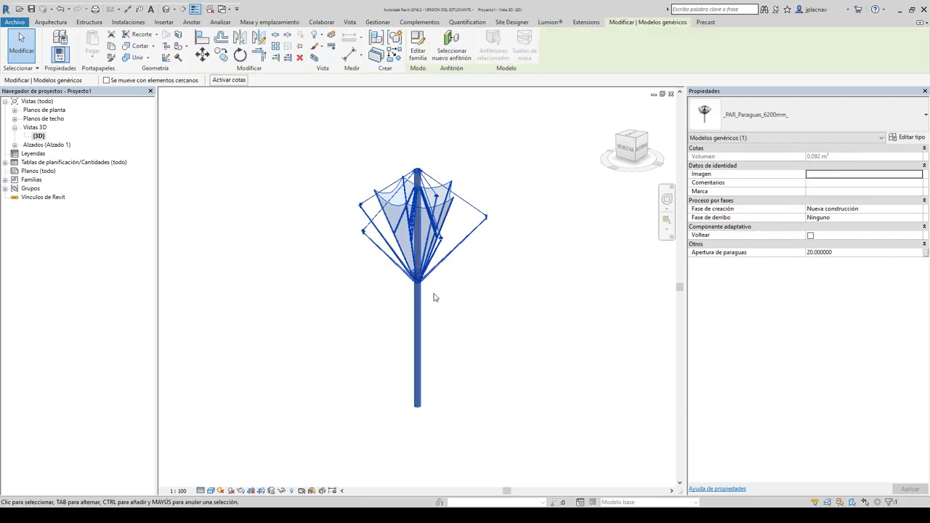
click(839, 253)
text(100)
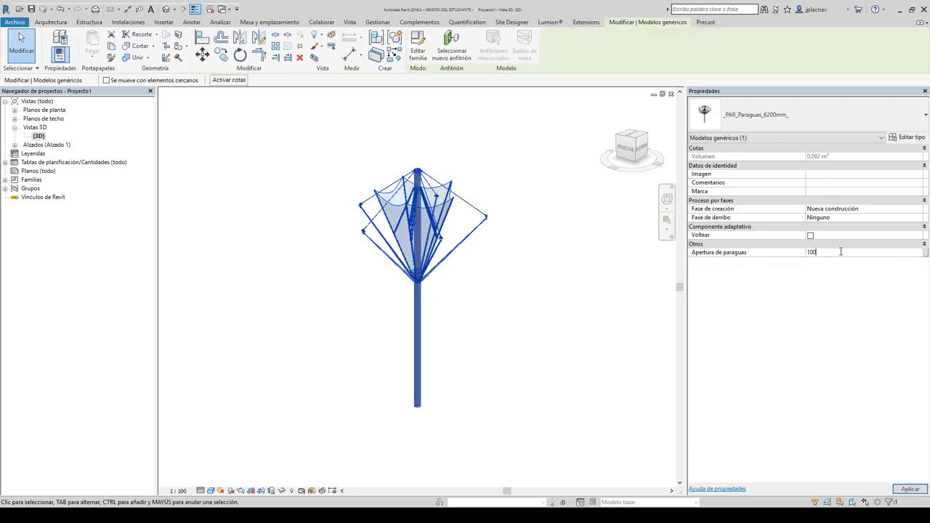
key(Return)
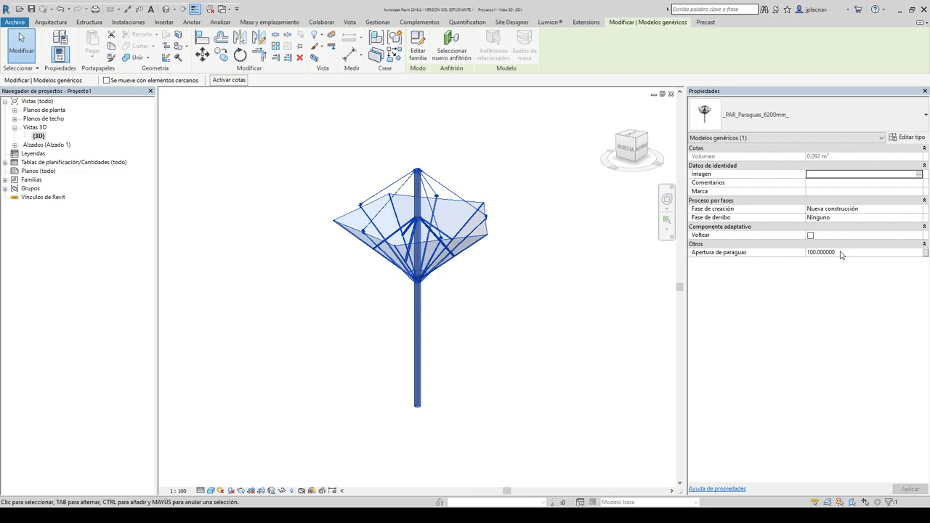
Step: Change the umbrella's Apertura de paraguas to 50
click(841, 253)
text(50)
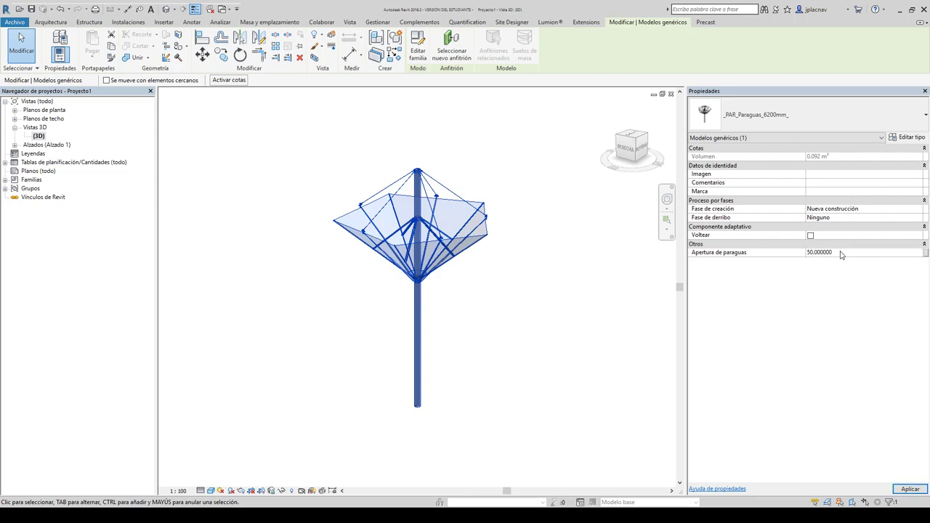
click(562, 297)
click(430, 277)
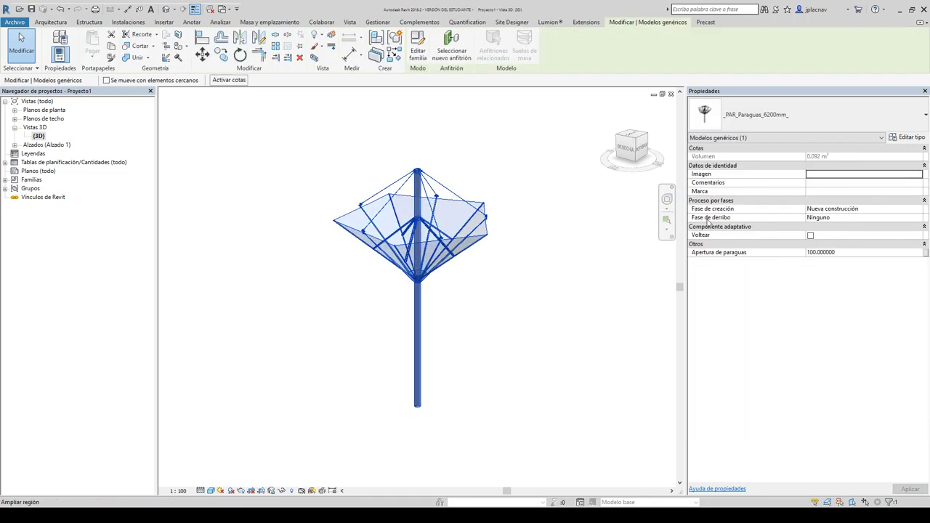
click(838, 254)
key(BackSpace)
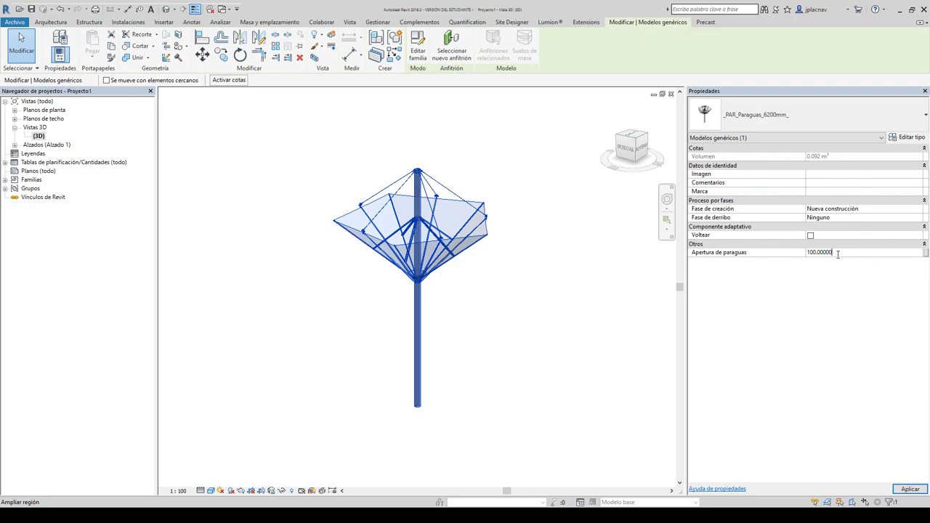
key(BackSpace)
key(BackSpace)
key(BackSpace)
key(Return)
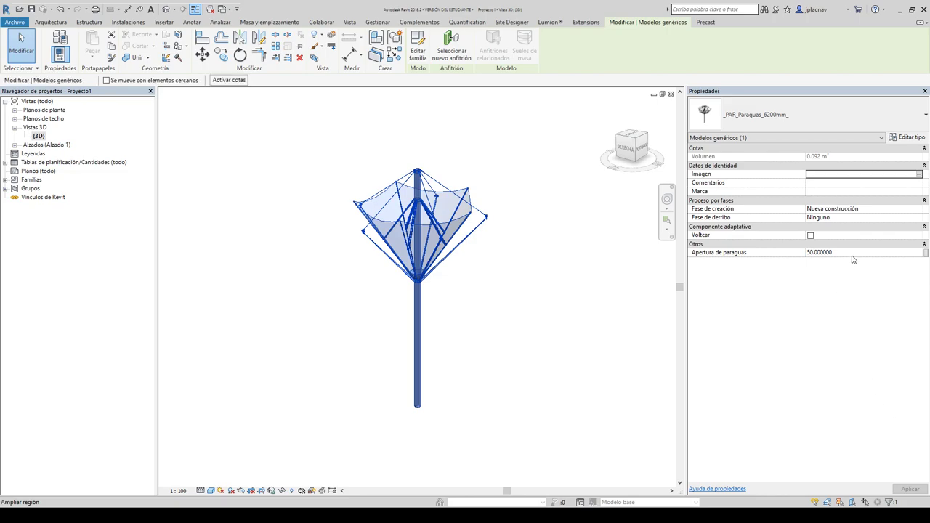
Step: Step Apertura de paraguas down to 10, then 3, applying each value
click(852, 254)
text(10)
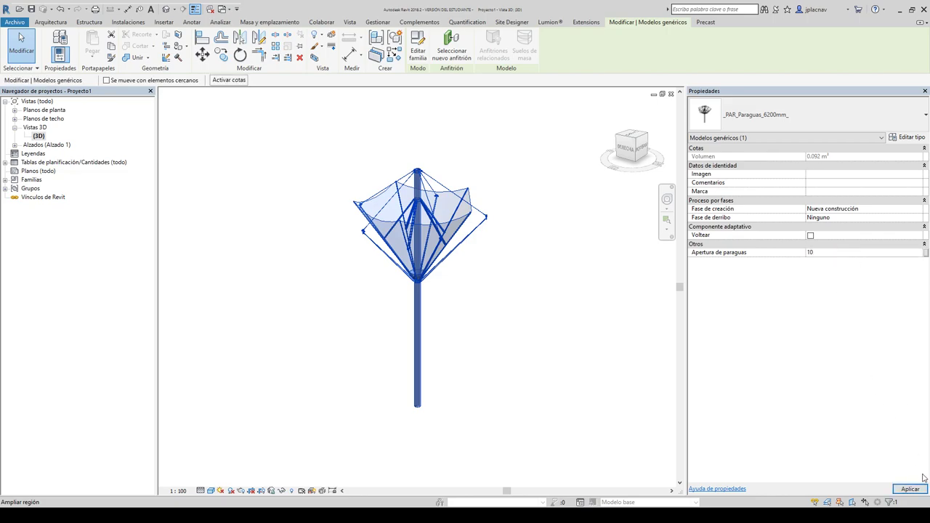
click(910, 489)
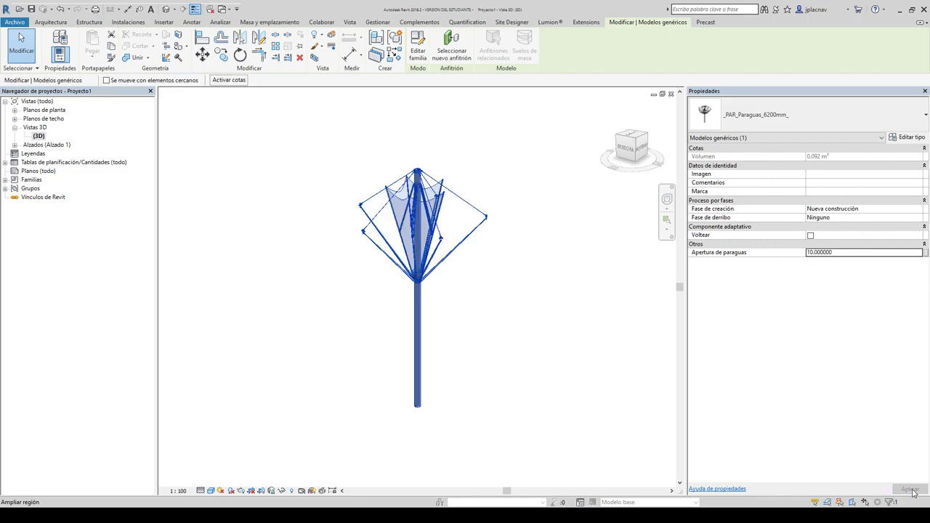
click(856, 253)
text(3)
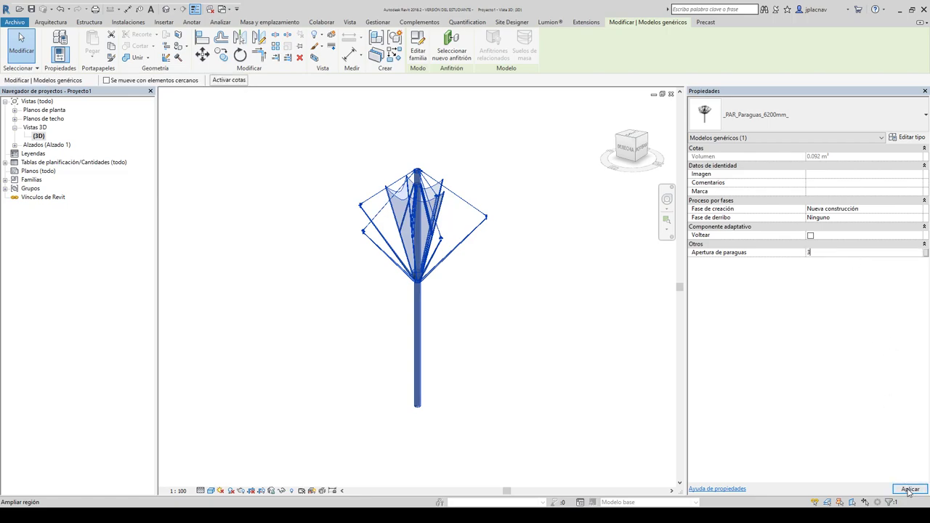
click(910, 489)
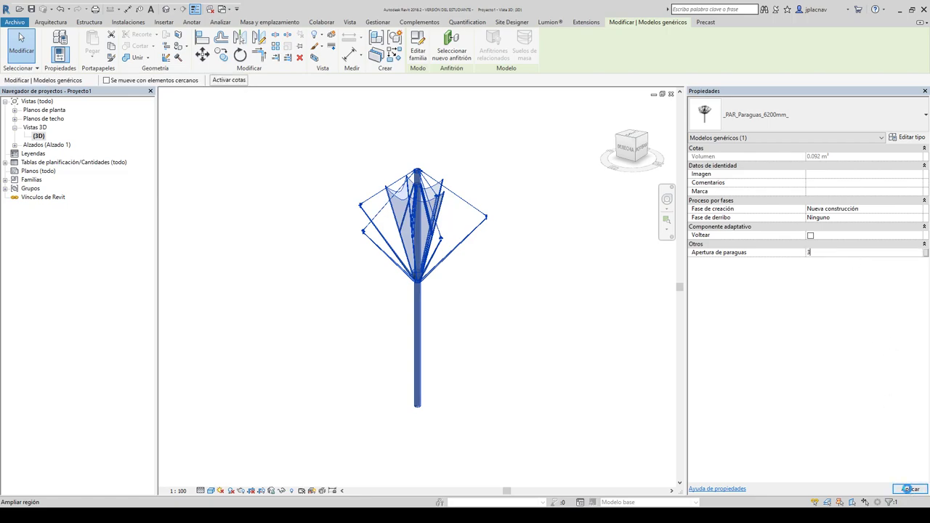
Step: Apply Apertura de paraguas 0, then reselect the umbrella and apply 100 to open it fully
click(850, 252)
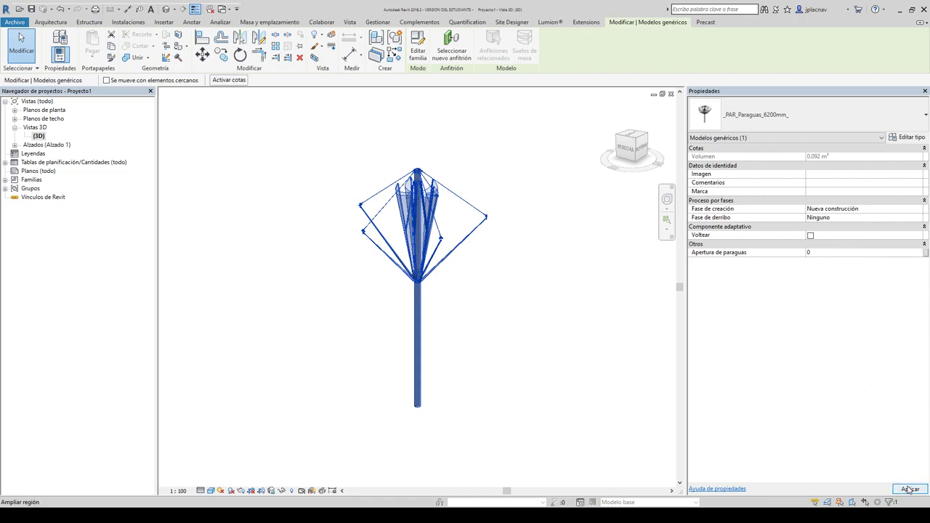
click(902, 487)
click(572, 354)
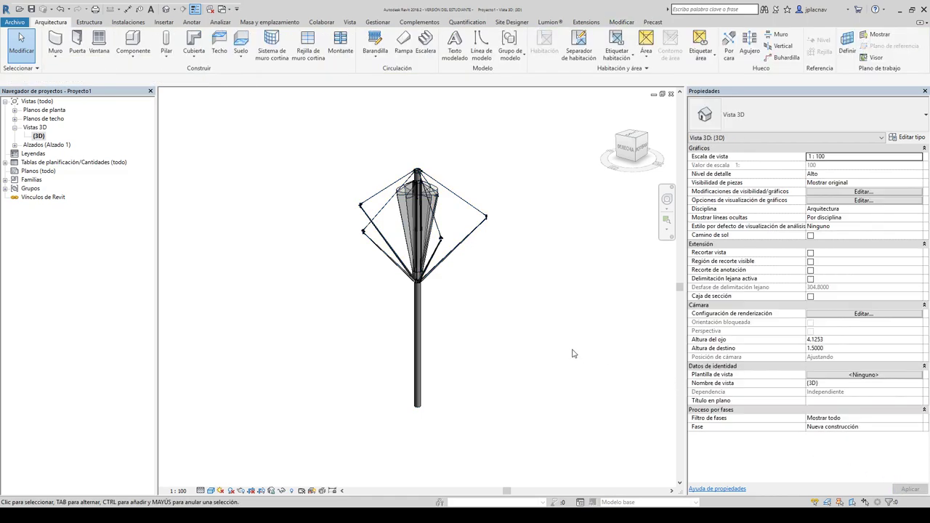
click(417, 341)
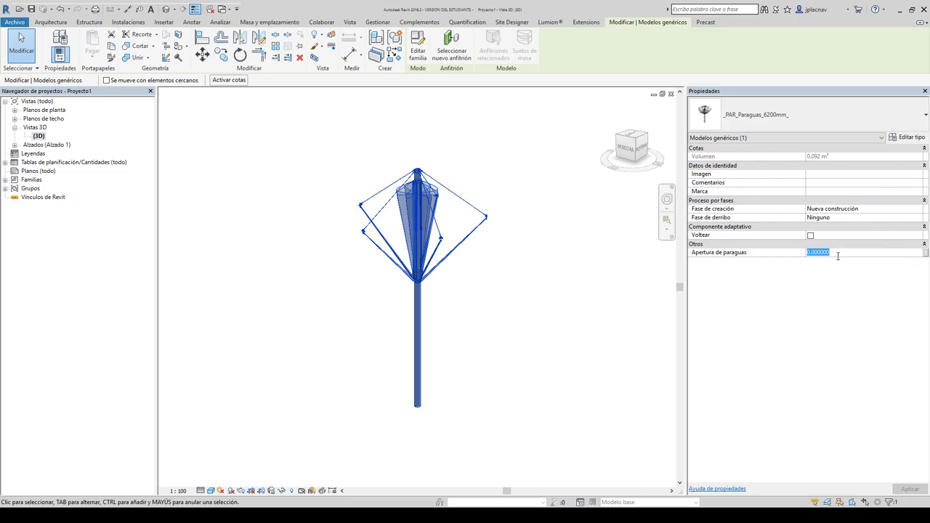
text(100.000000)
click(913, 489)
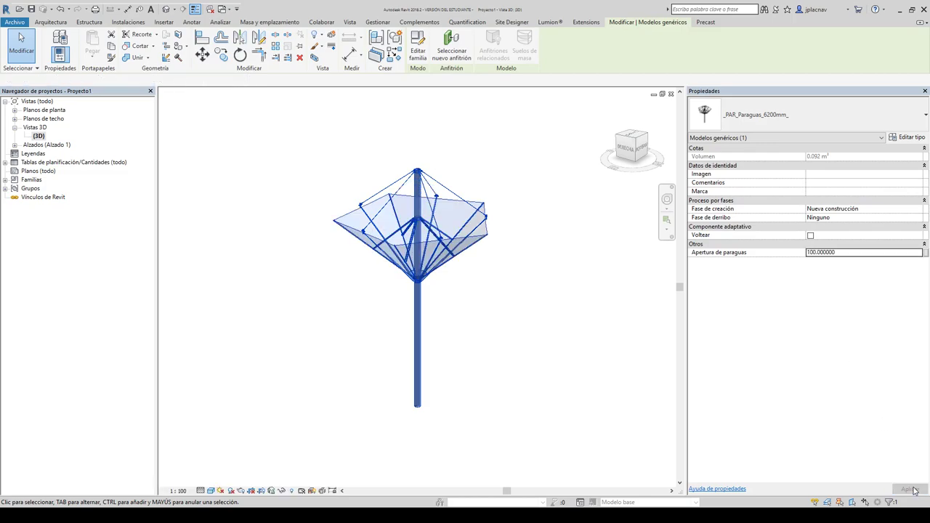
Step: Zoom in close on the umbrella and select it
click(582, 347)
scroll(436, 215, up, 2)
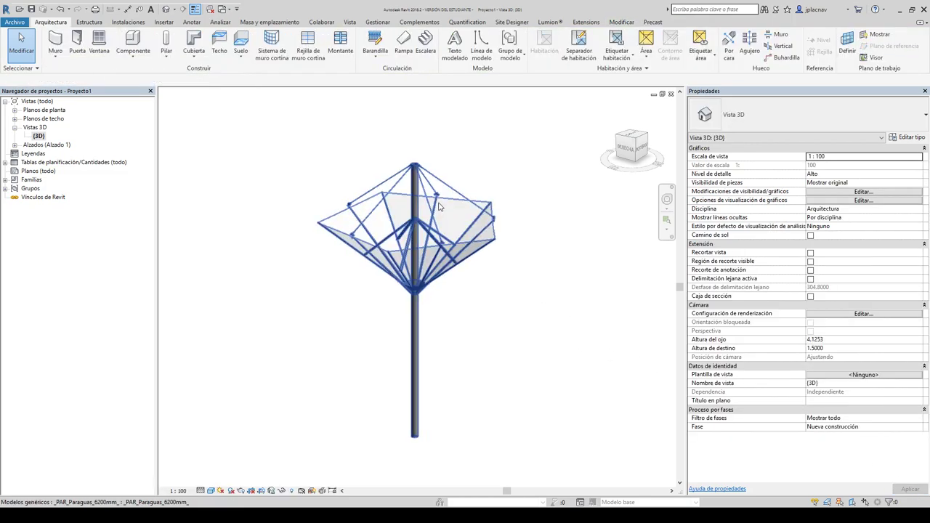
scroll(445, 204, up, 3)
scroll(529, 218, up, 2)
scroll(528, 255, up, 2)
scroll(502, 261, up, 2)
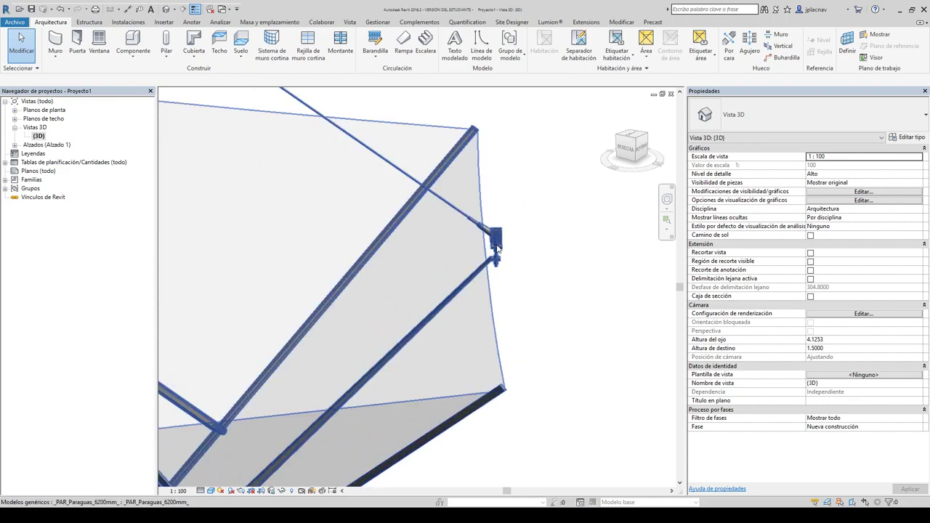
click(497, 233)
Step: Orbit around the canopy to inspect the umbrella's strut joint up close
scroll(526, 218, down, 2)
mouse_move(525, 230)
shift+middle_down()
mouse_move(458, 239)
mouse_move(447, 223)
shift+middle_up()
scroll(447, 222, down, 2)
scroll(461, 266, up, 2)
mouse_move(461, 266)
shift+middle_down()
mouse_move(388, 292)
mouse_move(451, 262)
mouse_move(422, 306)
shift+middle_up()
scroll(407, 334, up, 3)
key(Escape)
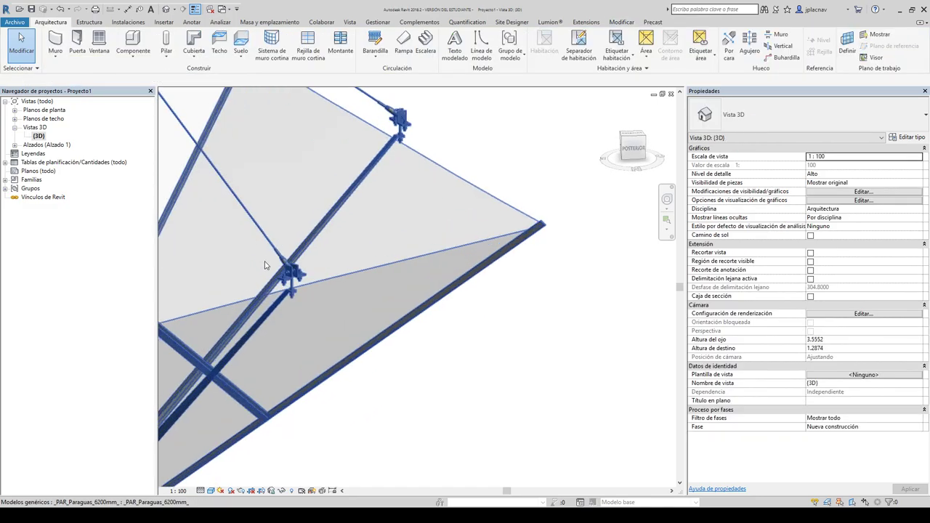
scroll(375, 373, up, 3)
mouse_move(375, 372)
shift+middle_down()
mouse_move(556, 450)
mouse_move(639, 449)
mouse_move(436, 306)
shift+middle_up()
scroll(390, 240, up, 2)
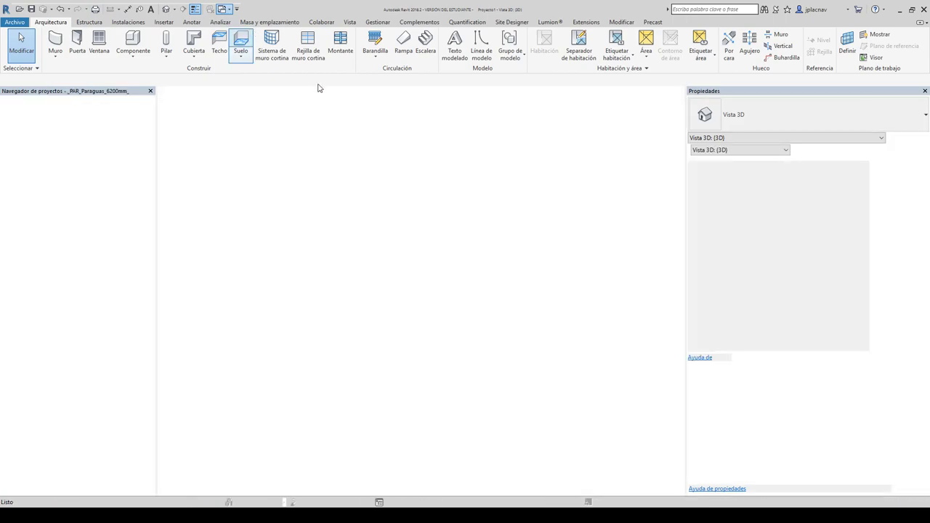
scroll(429, 232, up, 2)
scroll(423, 237, up, 2)
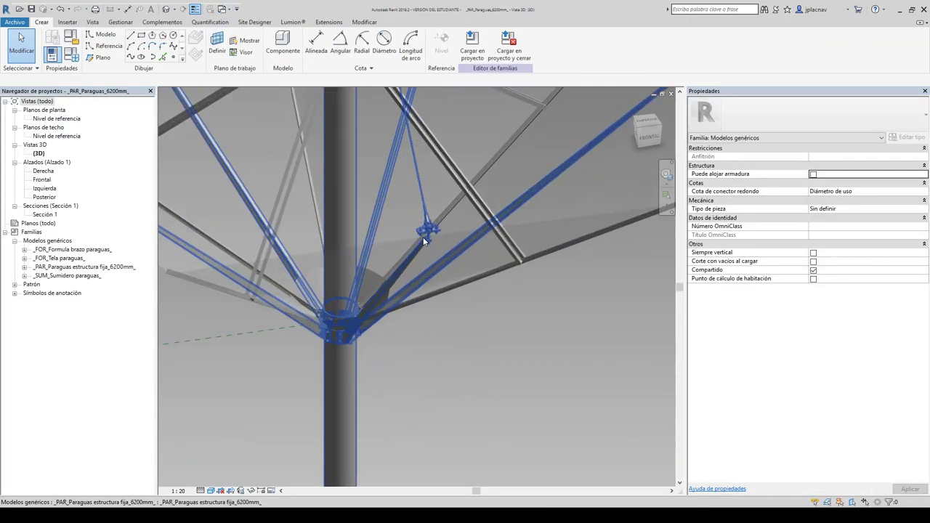
scroll(426, 229, up, 2)
scroll(472, 210, up, 2)
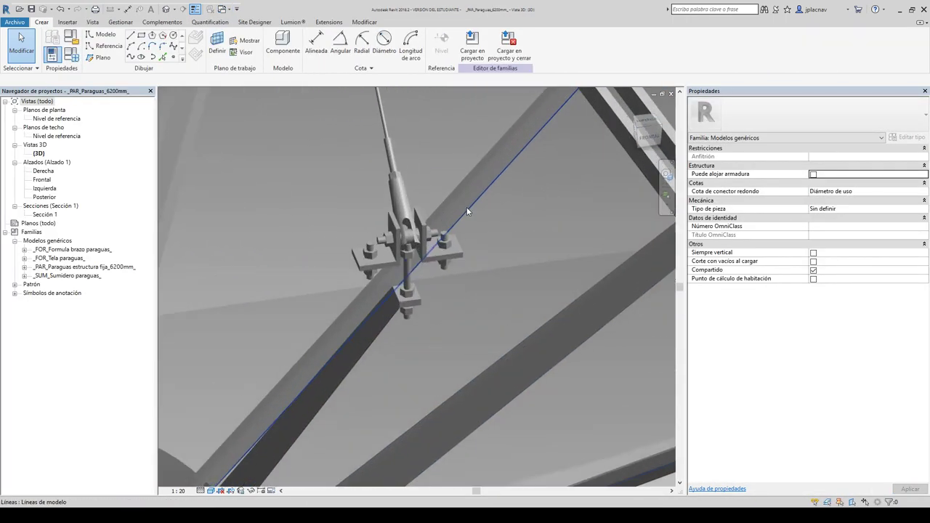
scroll(500, 193, up, 2)
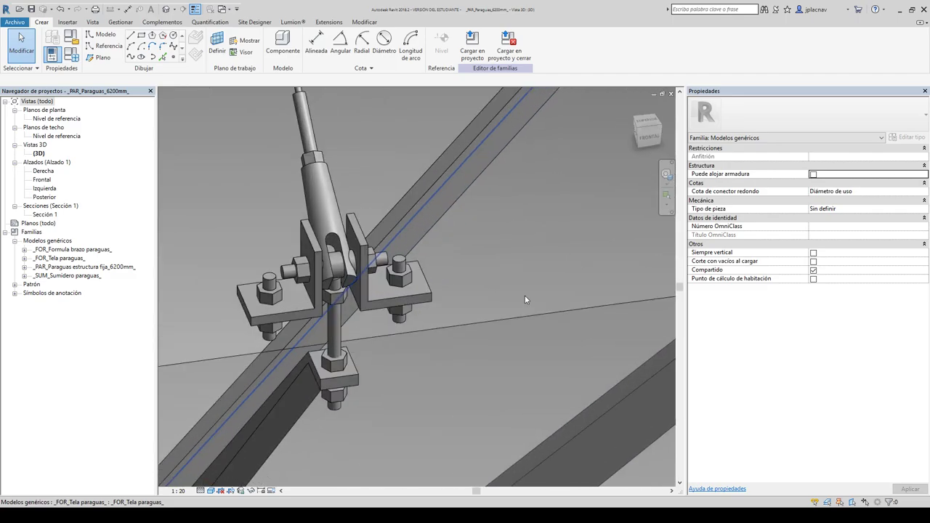
scroll(509, 313, down, 2)
scroll(472, 349, down, 2)
scroll(451, 374, down, 2)
scroll(449, 378, down, 2)
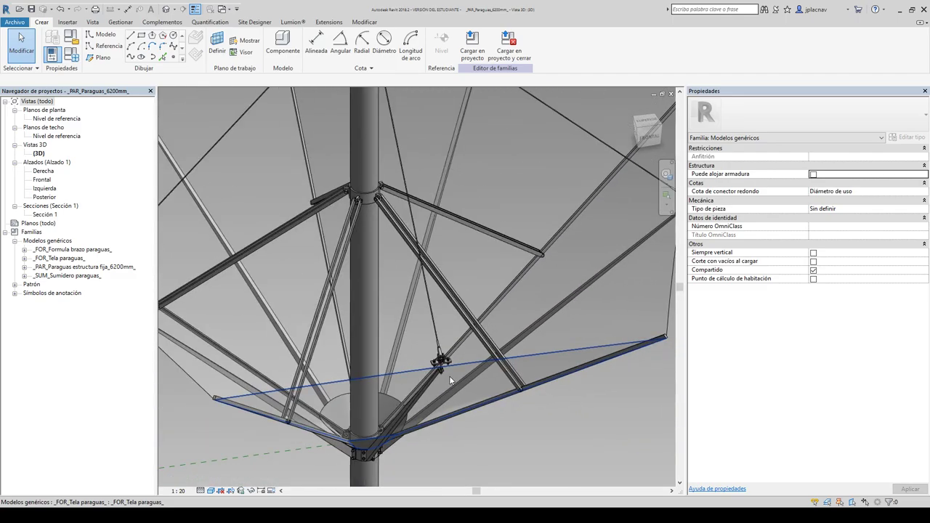
scroll(449, 375, down, 4)
shift+middle_drag(450, 346, 413, 132)
scroll(407, 149, up, 3)
scroll(399, 189, up, 2)
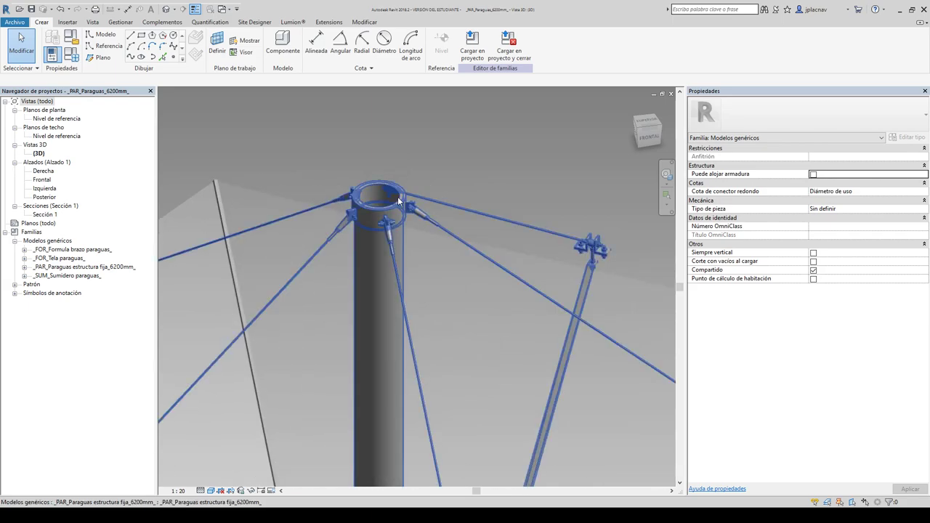
middle_drag(399, 201, 481, 138)
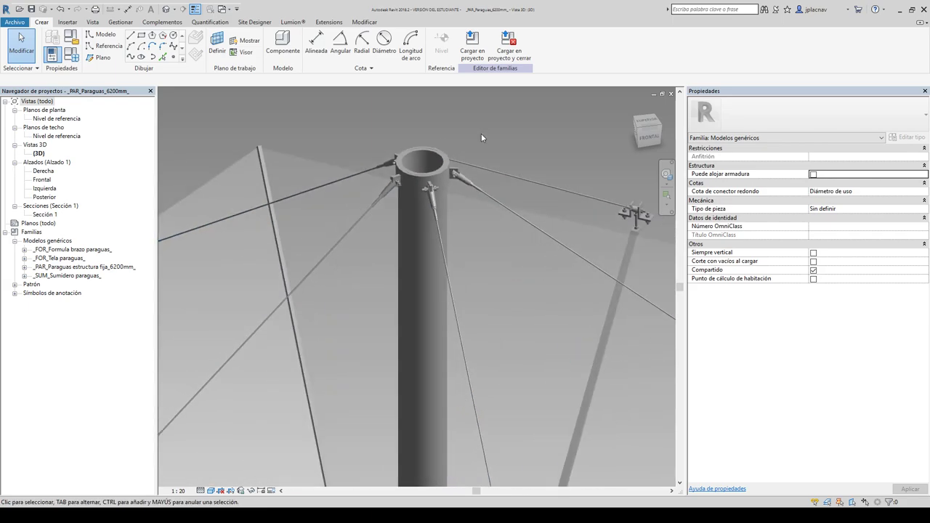
scroll(481, 133, down, 3)
scroll(500, 184, down, 2)
mouse_move(500, 184)
shift+middle_down()
mouse_move(441, 298)
mouse_move(300, 211)
shift+middle_up()
scroll(488, 299, up, 3)
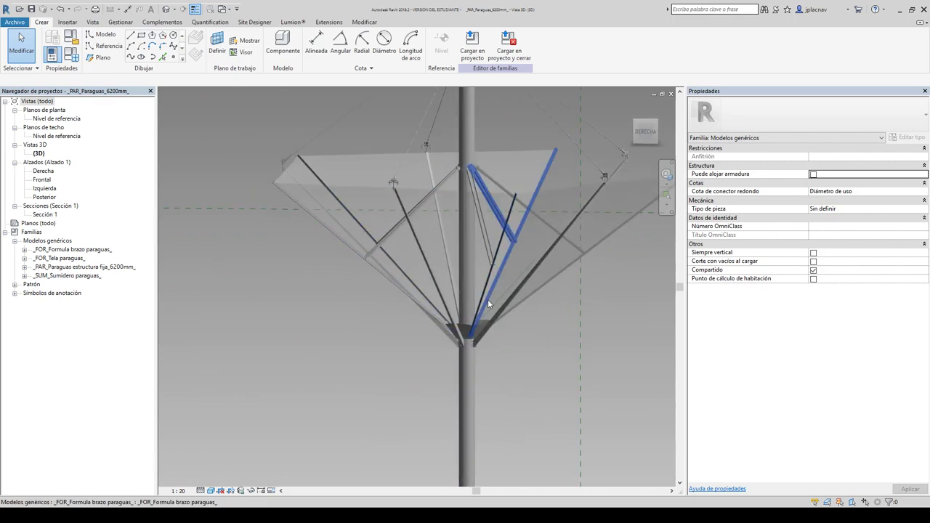
scroll(488, 300, up, 2)
scroll(488, 299, up, 2)
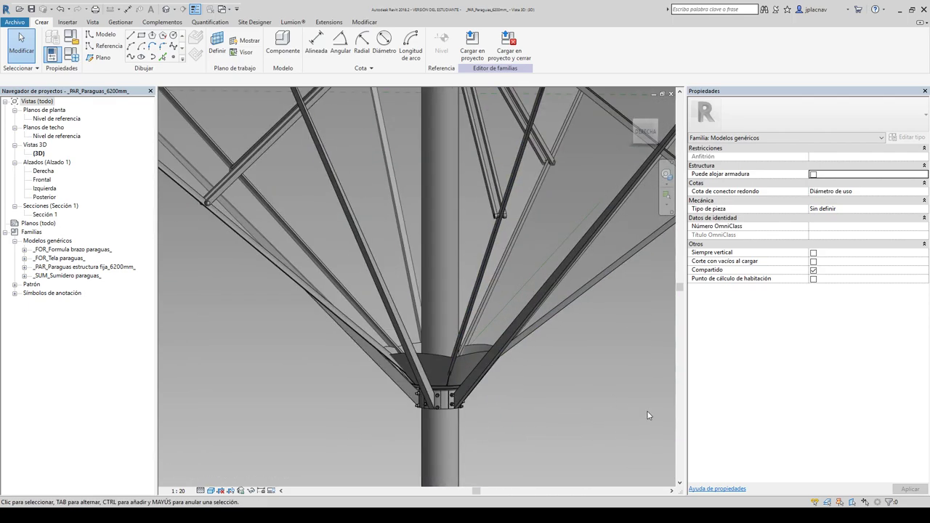